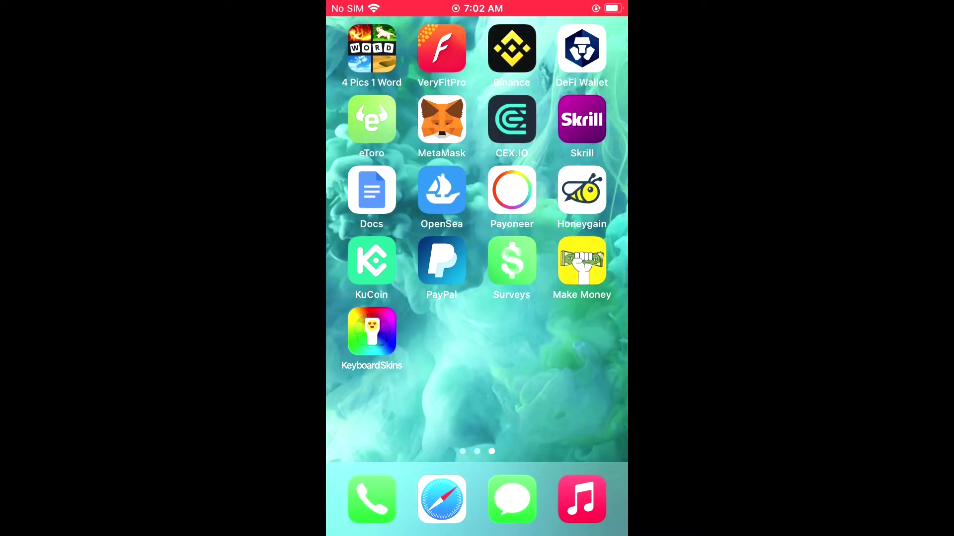
Step: Launch Binance and go from the profile menu to the Security settings page
click(511, 48)
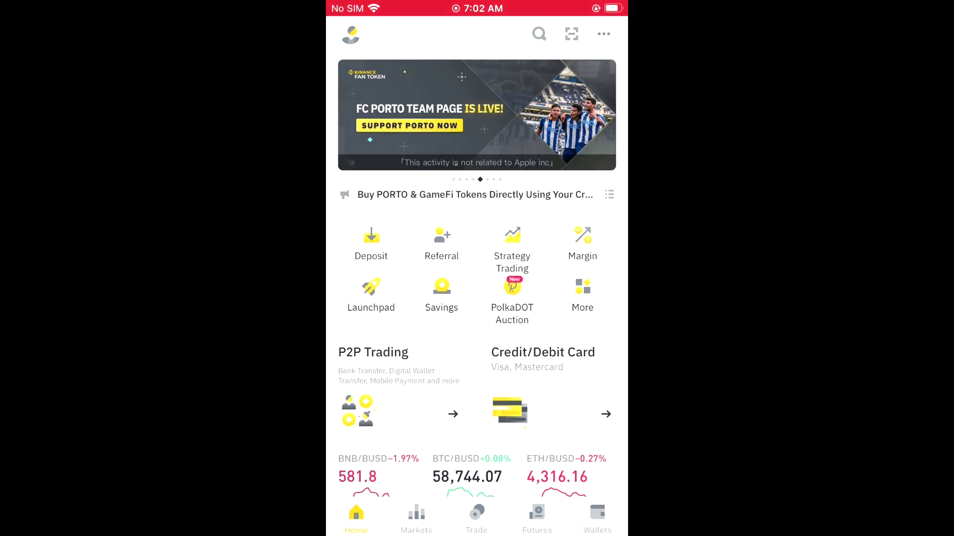
click(350, 34)
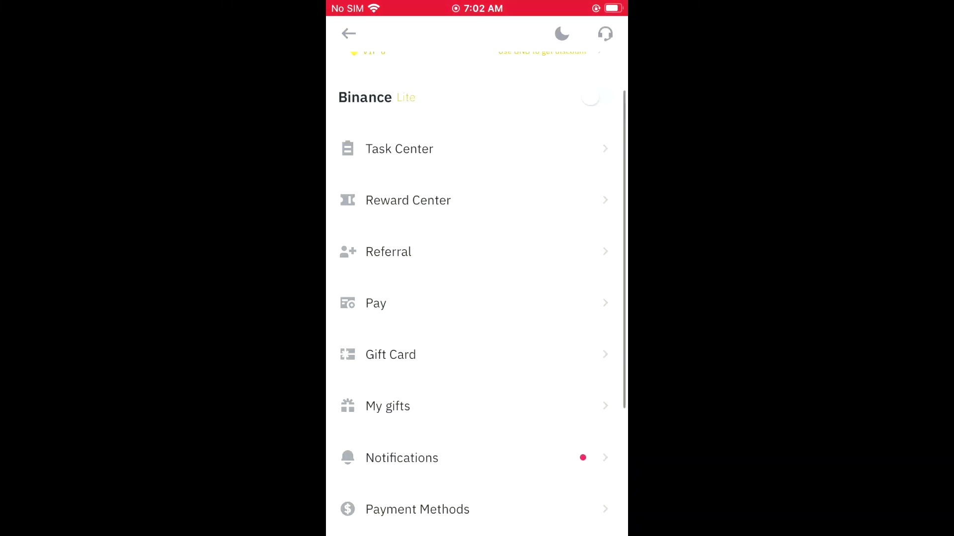
scroll(477, 298, down, 5)
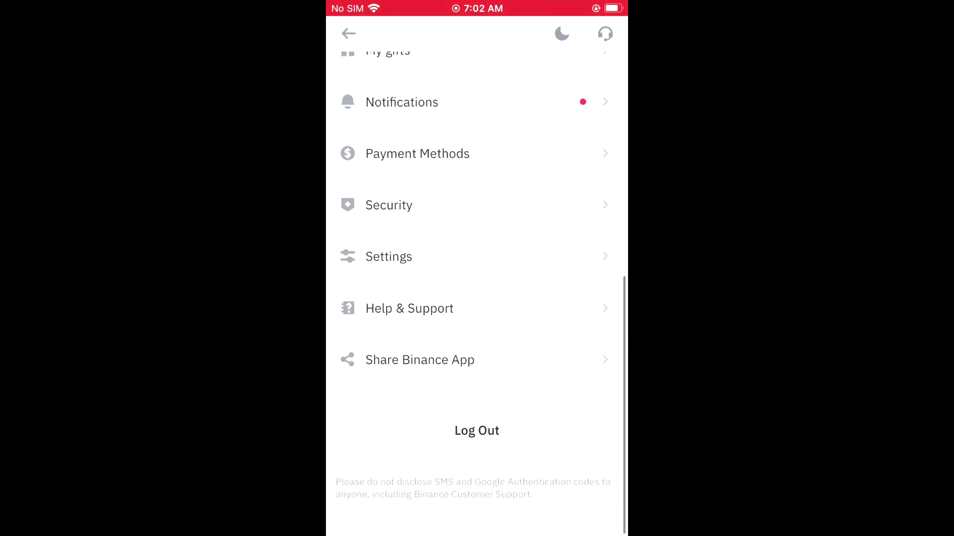
click(389, 205)
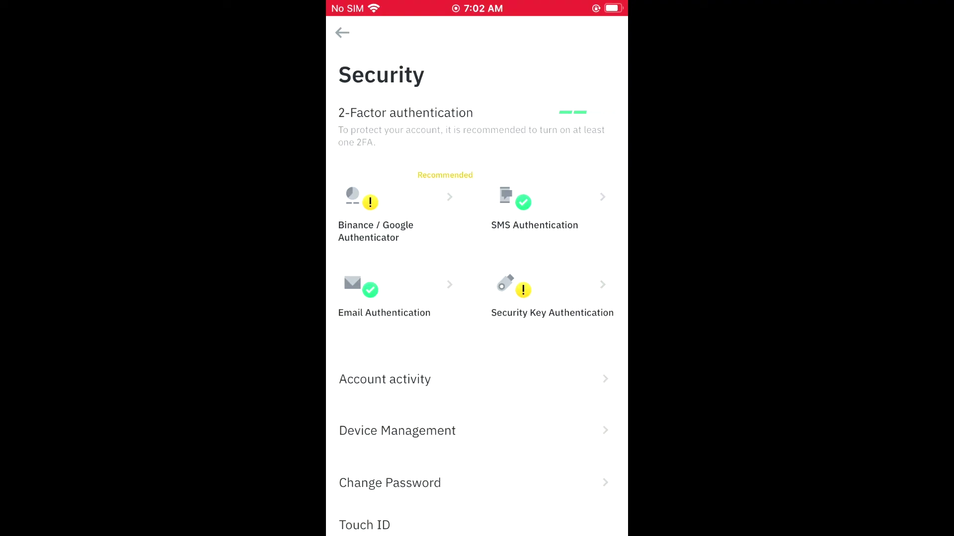
Step: Open SMS Authentication from the Security page to reach its on/off toggle
click(535, 212)
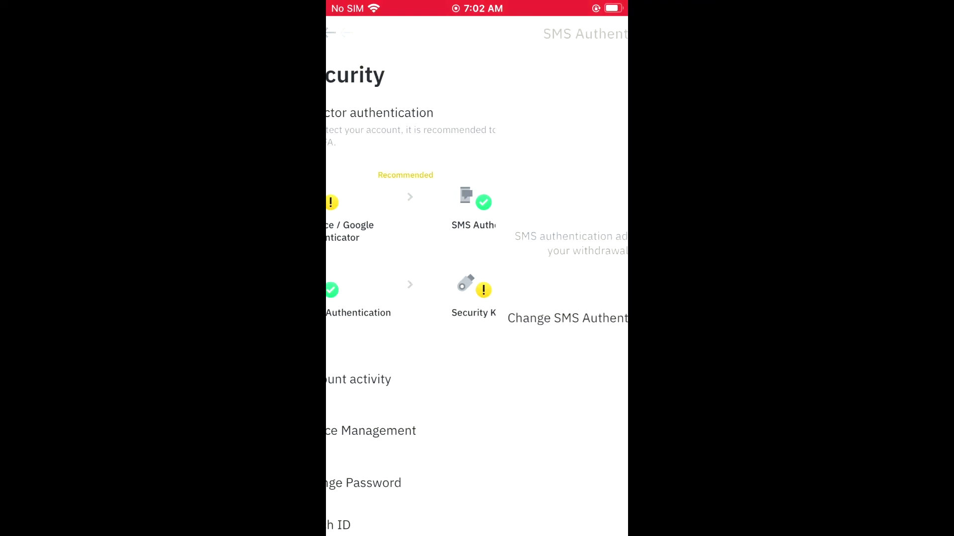